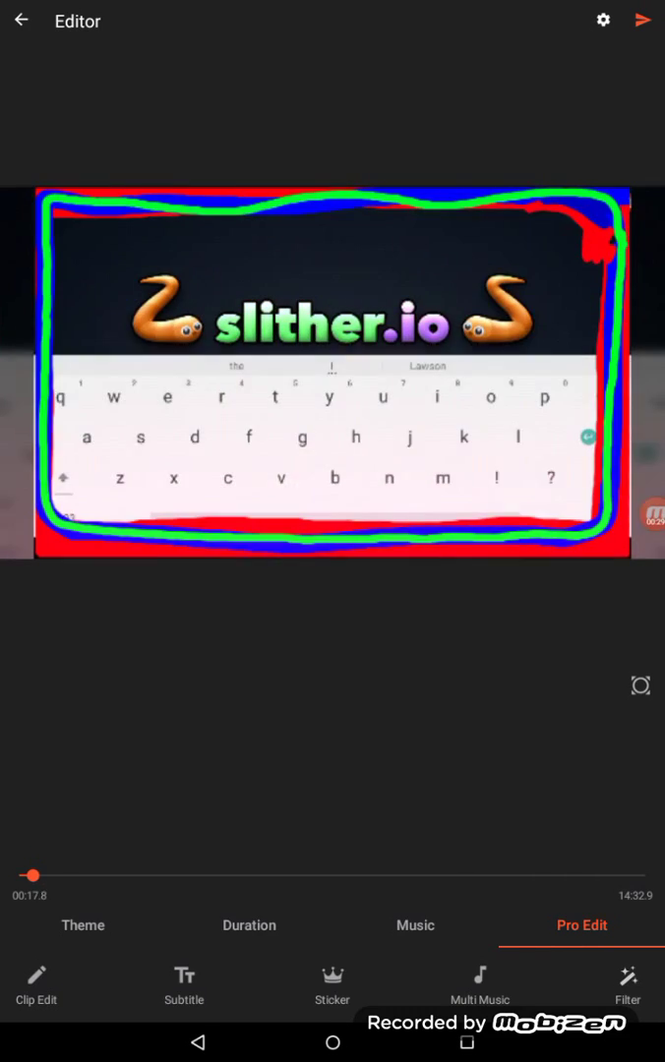
Scrub the timeline ahead to about 08:00, then back to about 04:20 to show the green snake.
drag(32, 875, 372, 875)
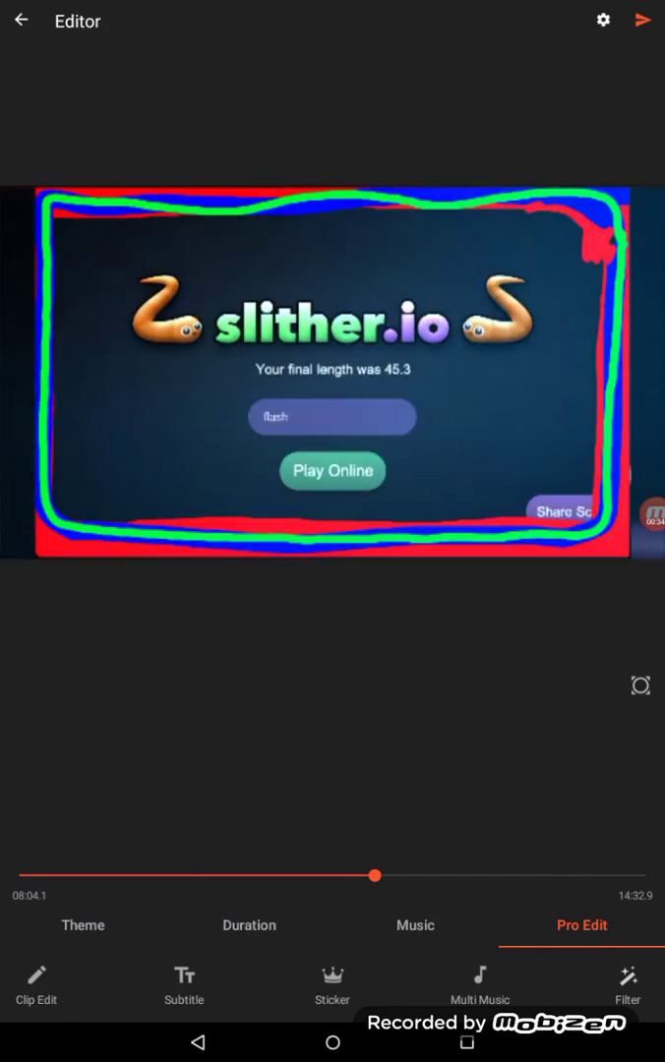
drag(375, 875, 210, 875)
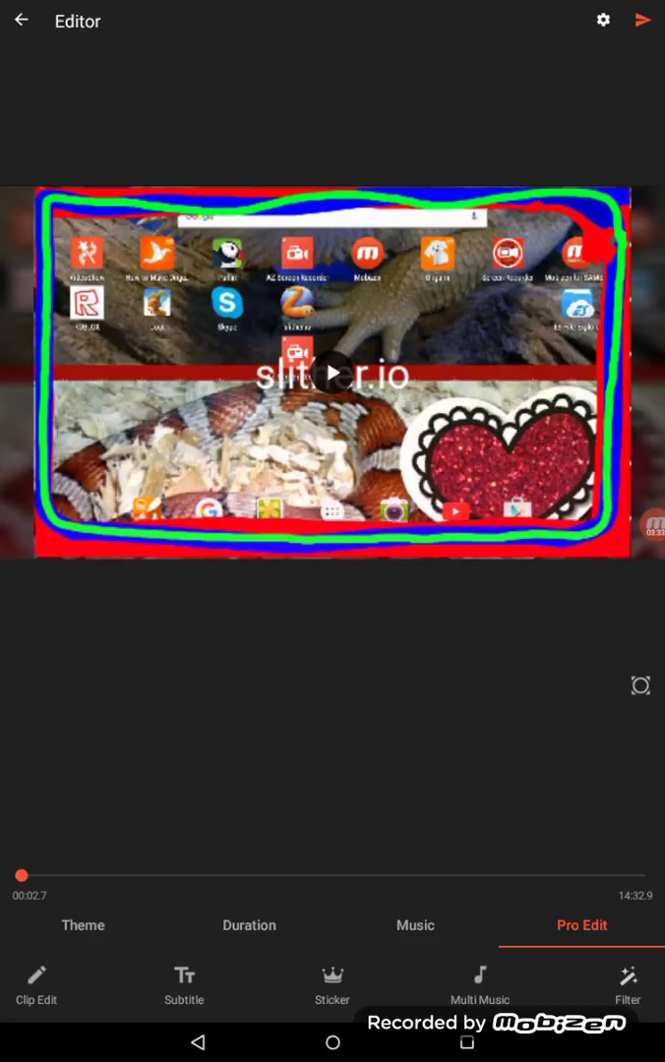
scroll(333, 983, left, 1)
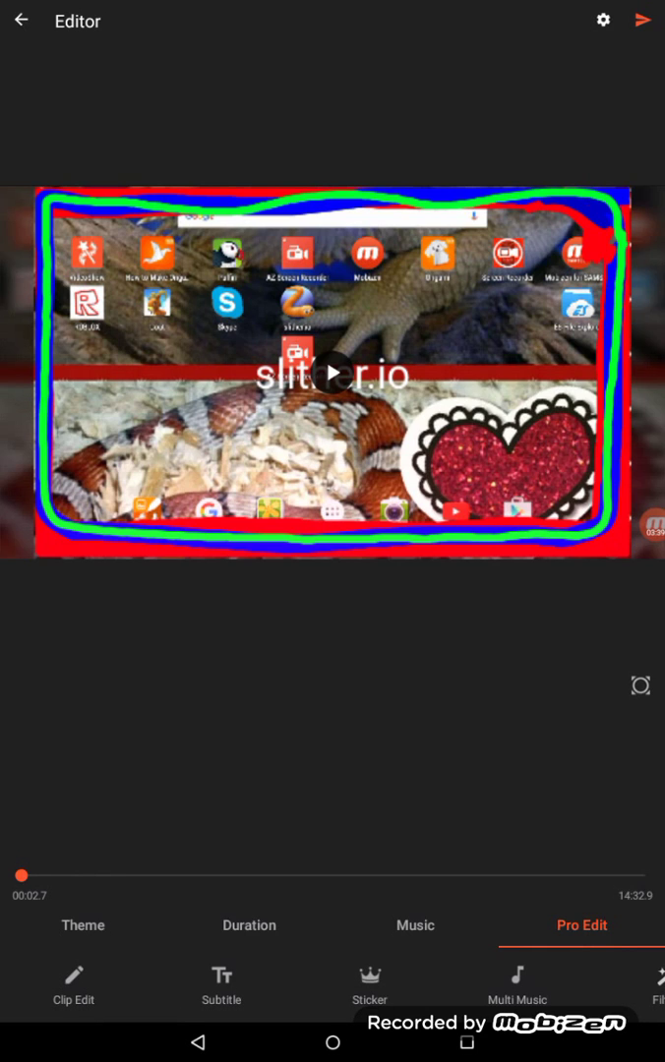
scroll(332, 983, right, 1)
scroll(332, 983, right, 3)
scroll(333, 984, right, 2)
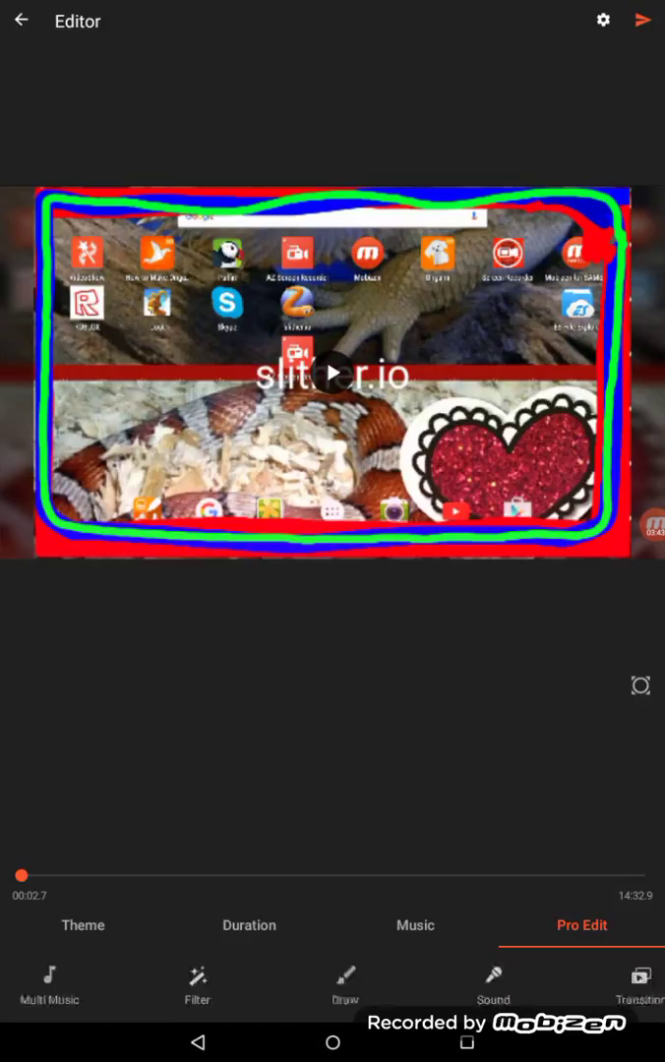
scroll(332, 983, right, 2)
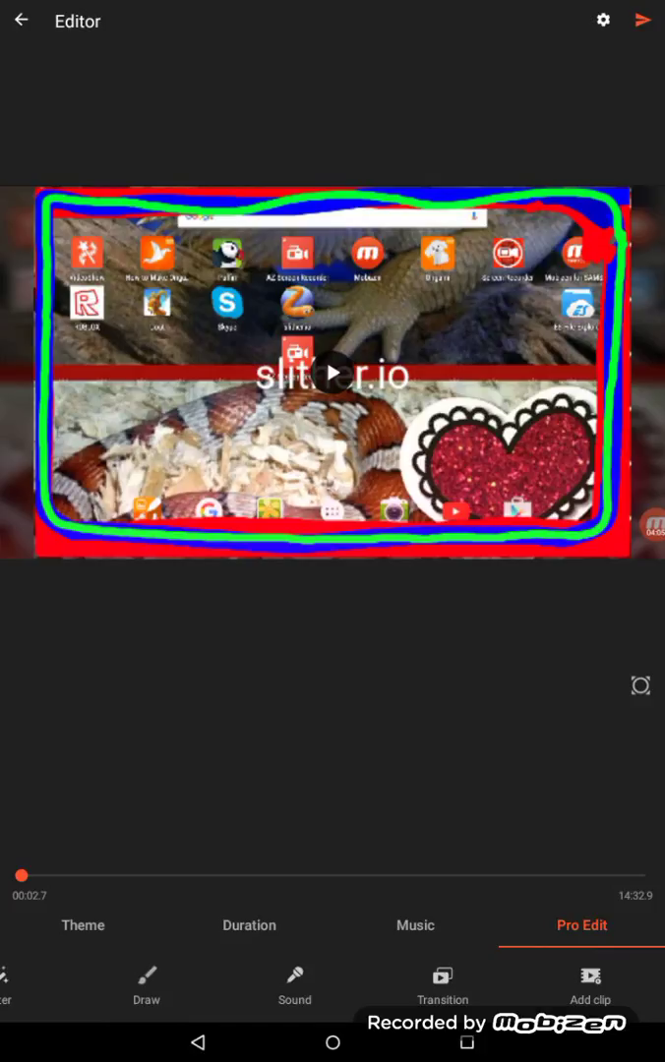
click(651, 523)
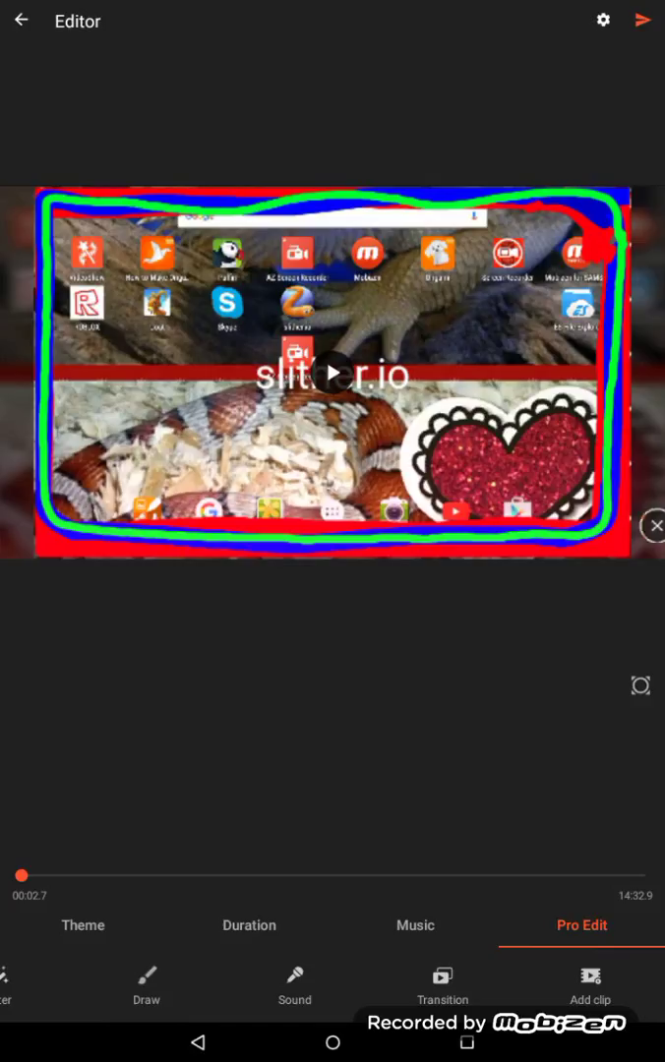